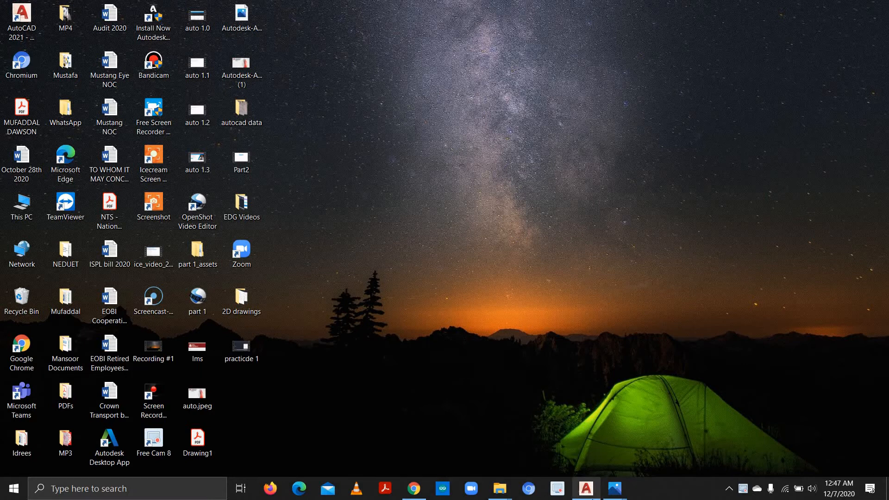
Attach image 1 from the 2D drawings folder to the AutoCAD drawing as a reference beside the empty work area, with rotation angle 0
{"action": "left_click", "coordinate": [587, 490]}
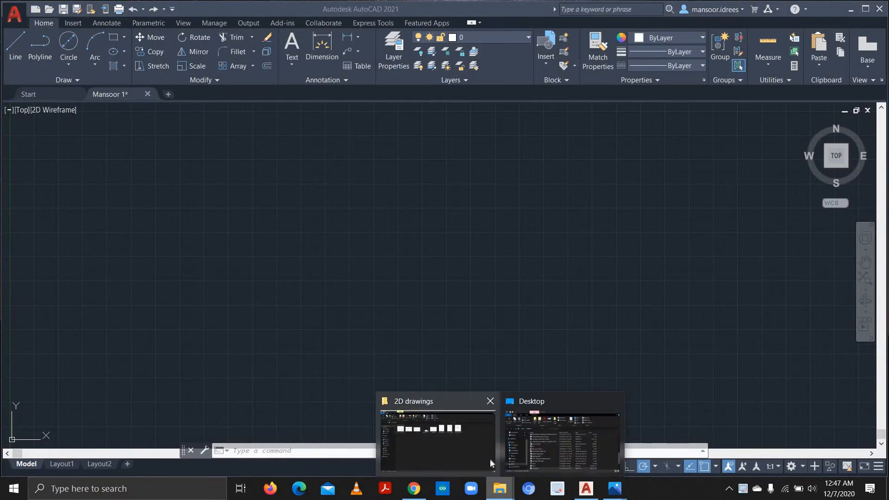
{"action": "left_click", "coordinate": [490, 458]}
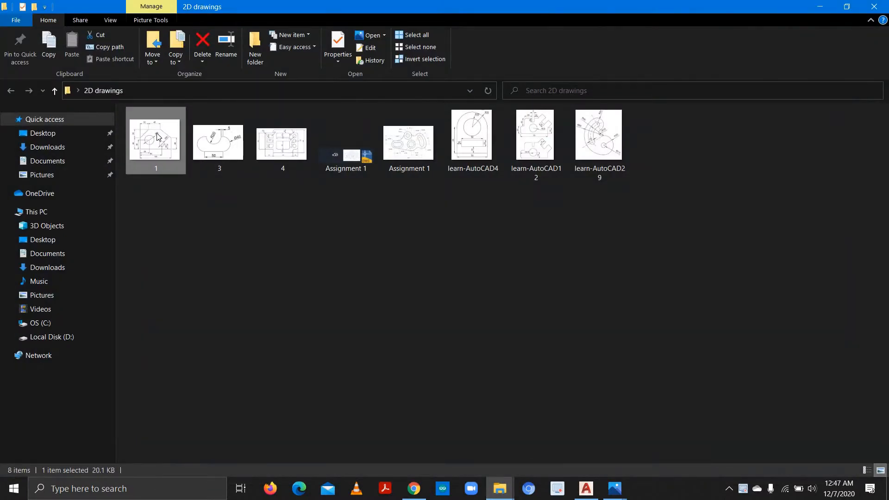
{"action": "mouse_move", "coordinate": [145, 132]}
{"action": "left_mouse_down"}
{"action": "mouse_move", "coordinate": [166, 167]}
{"action": "mouse_move", "coordinate": [482, 399]}
{"action": "mouse_move", "coordinate": [585, 487]}
{"action": "mouse_move", "coordinate": [584, 406]}
{"action": "left_mouse_up"}
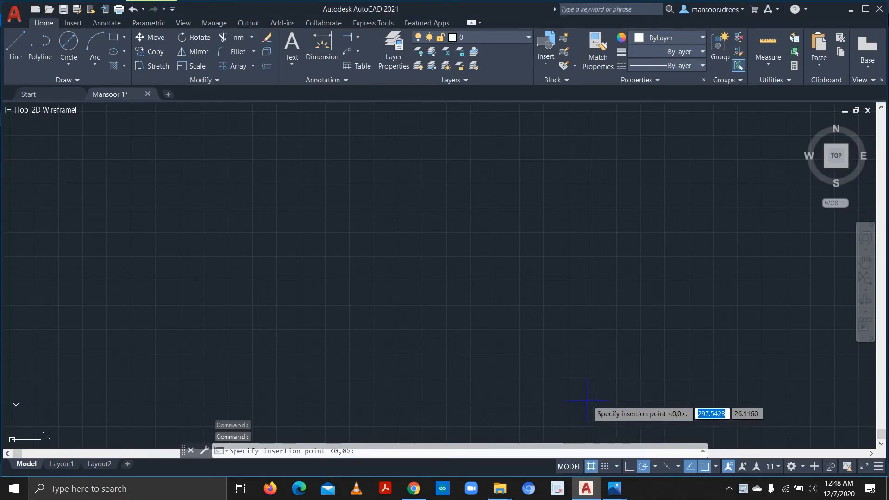
{"action": "left_click", "coordinate": [577, 406]}
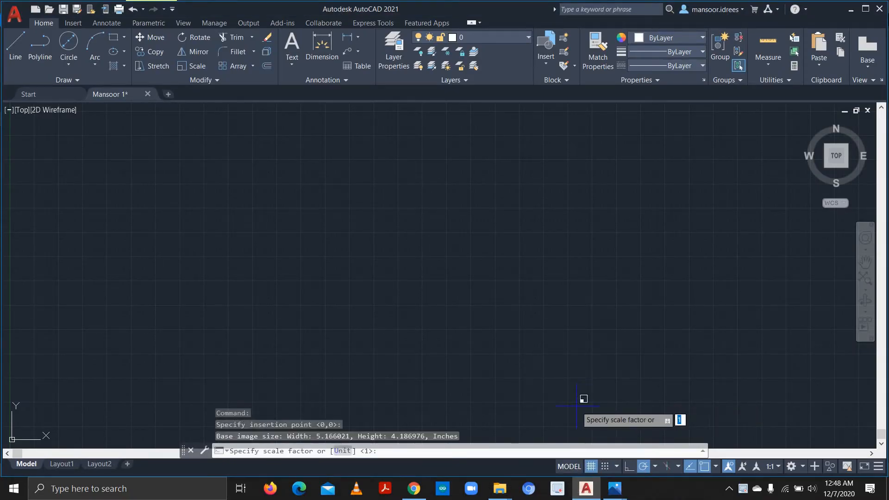
{"action": "left_click", "coordinate": [613, 362]}
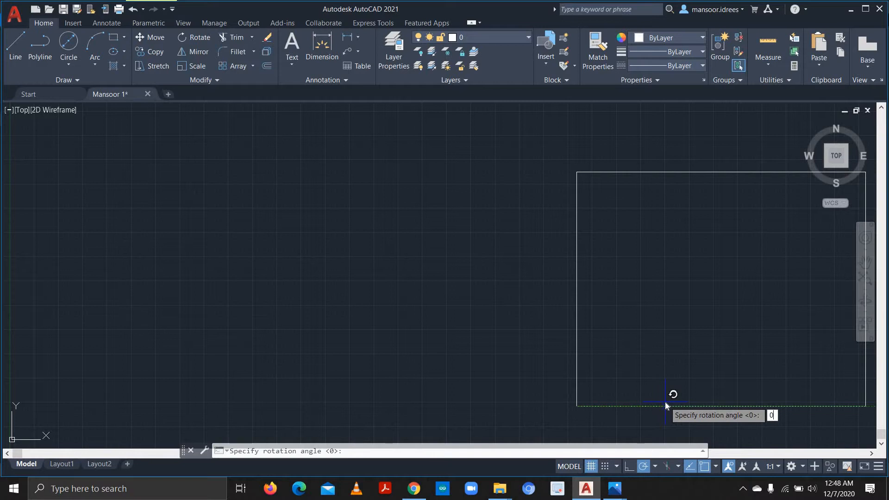
{"action": "key", "text": "Return"}
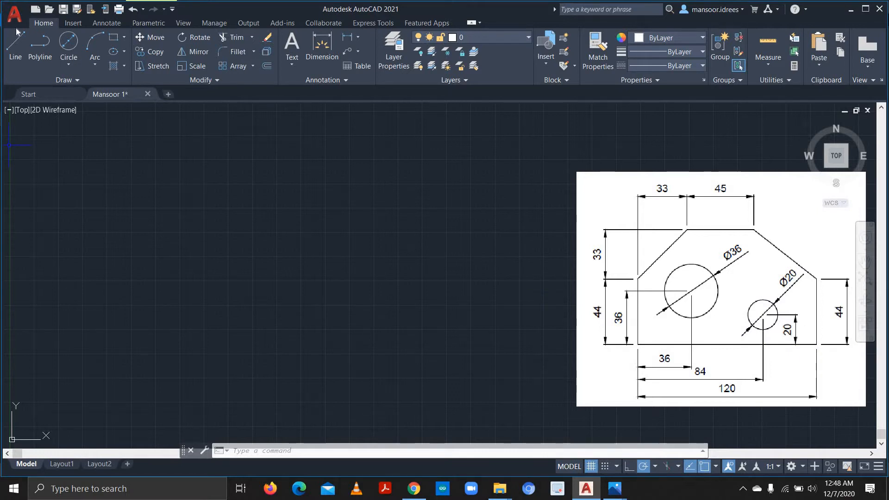
{"action": "left_click", "coordinate": [18, 42]}
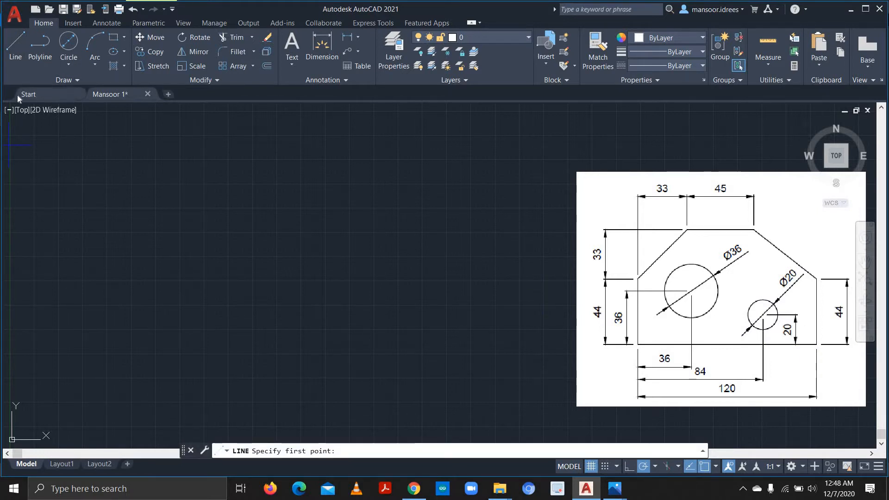
{"action": "key", "text": "Escape"}
{"action": "key", "text": "Escape"}
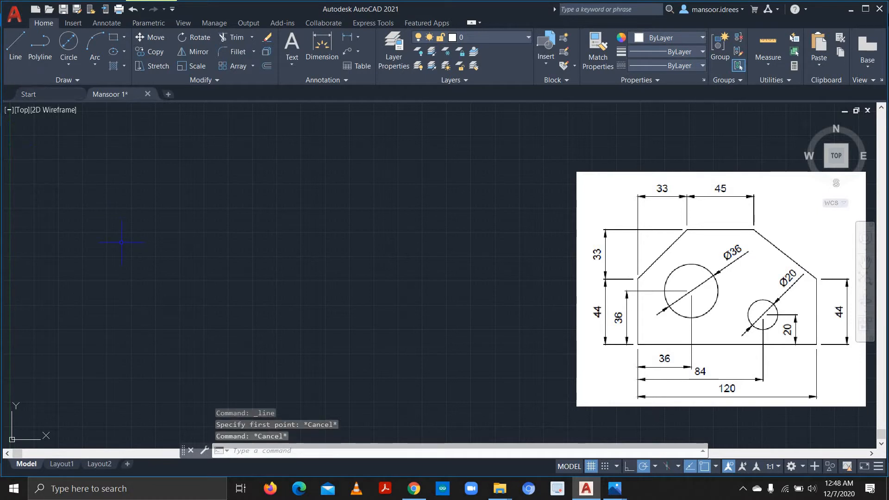
{"action": "key", "text": "Escape"}
Draw a horizontal base line 120 units long to the left of the reference image, then a 44-unit vertical line up from its right end
{"action": "type", "text": "LINE"}
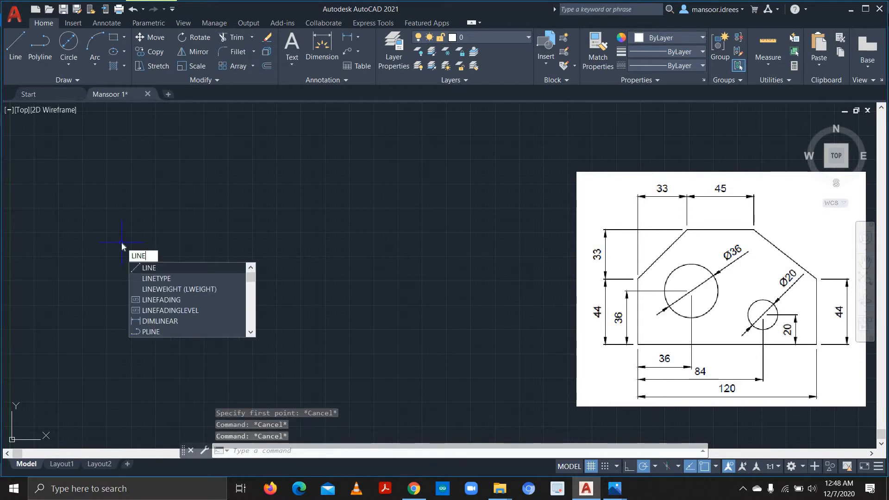
{"action": "left_click", "coordinate": [160, 269]}
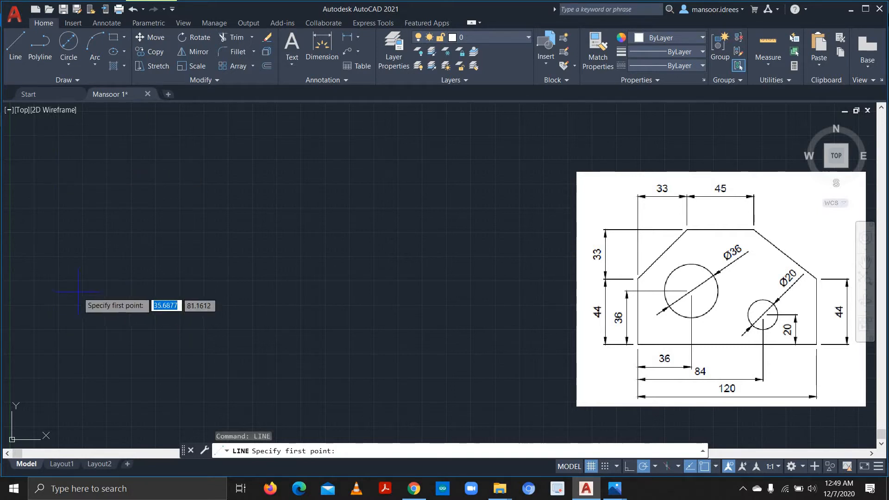
{"action": "left_click", "coordinate": [50, 291]}
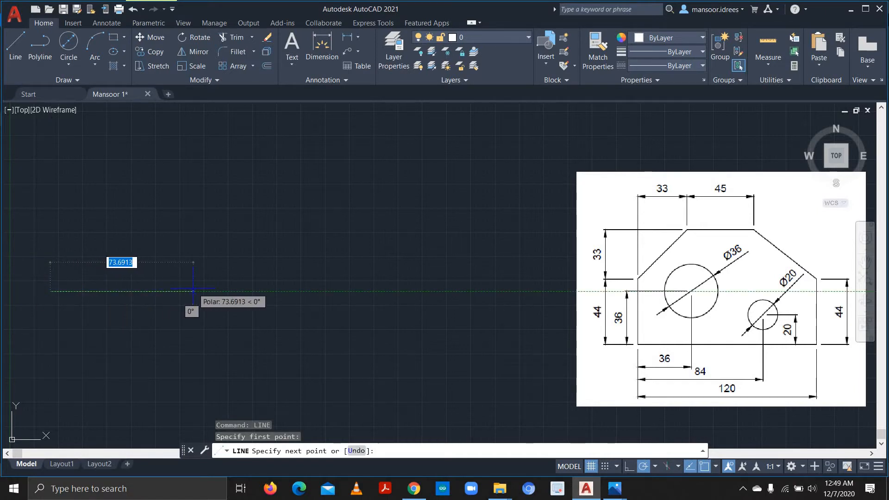
{"action": "type", "text": "120"}
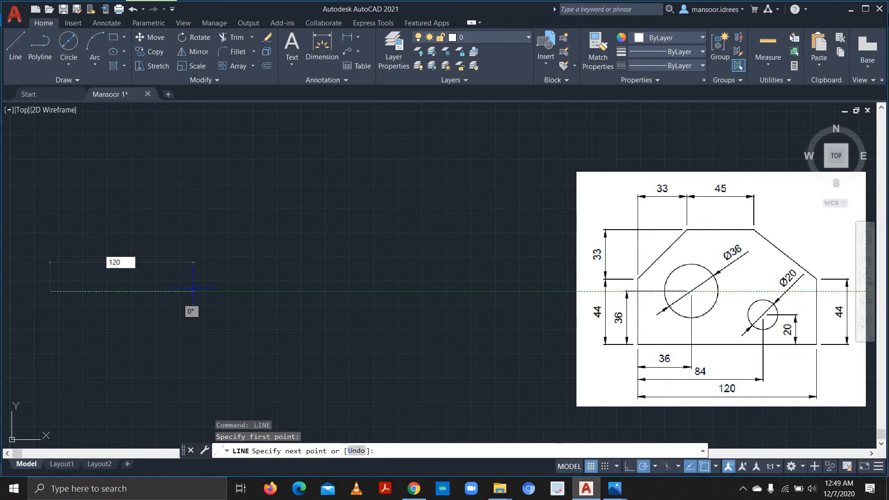
{"action": "key", "text": "Return"}
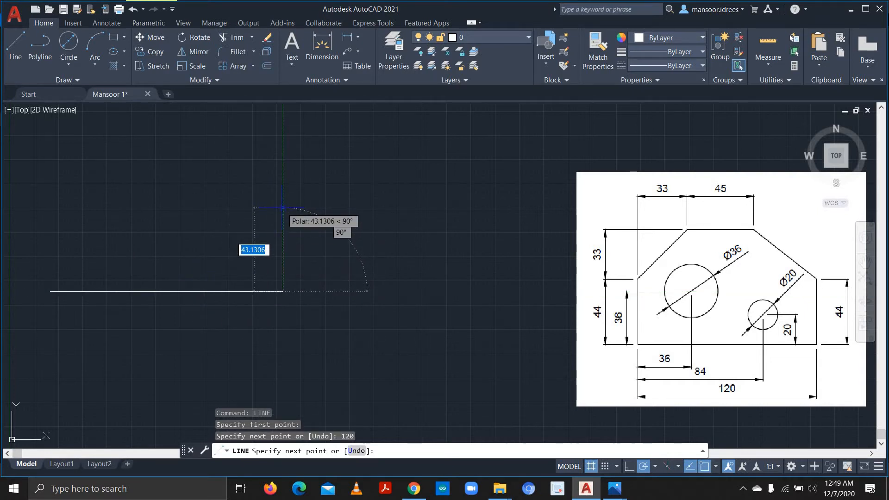
{"action": "type", "text": "44"}
{"action": "key", "text": "Return"}
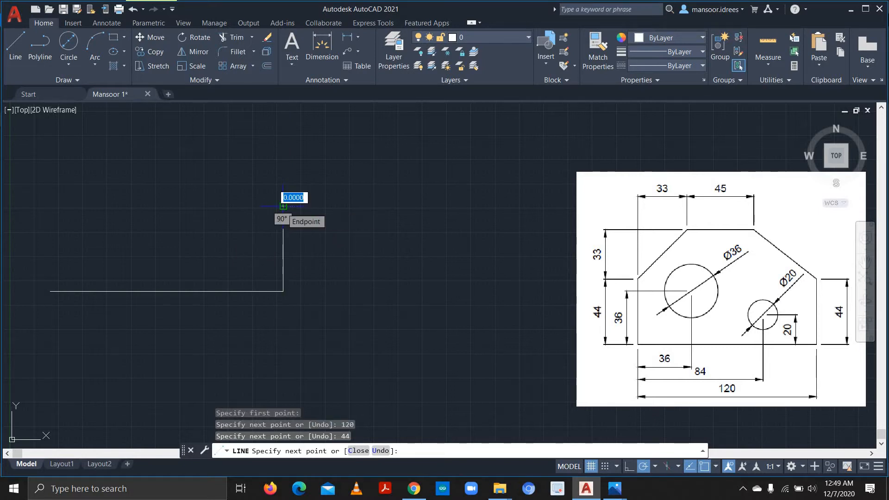
{"action": "key", "text": "Escape"}
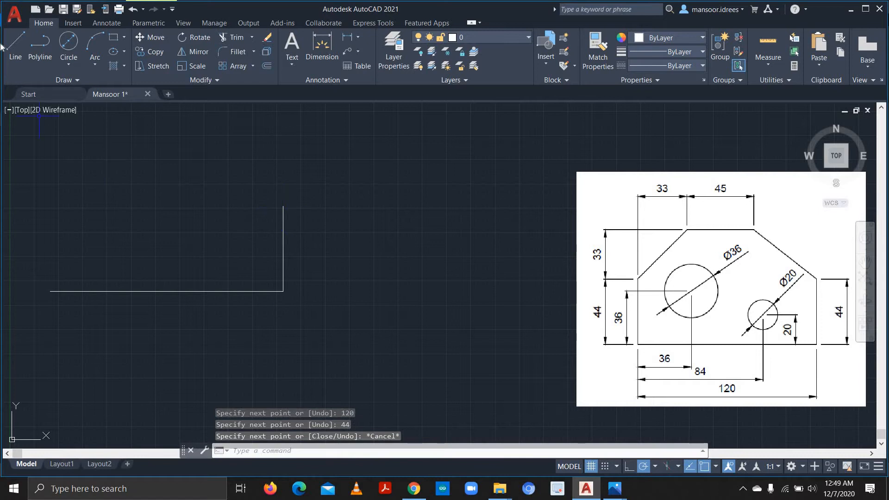
Draw a 44-unit vertical line up from the left end of the base line
{"action": "left_click", "coordinate": [15, 47]}
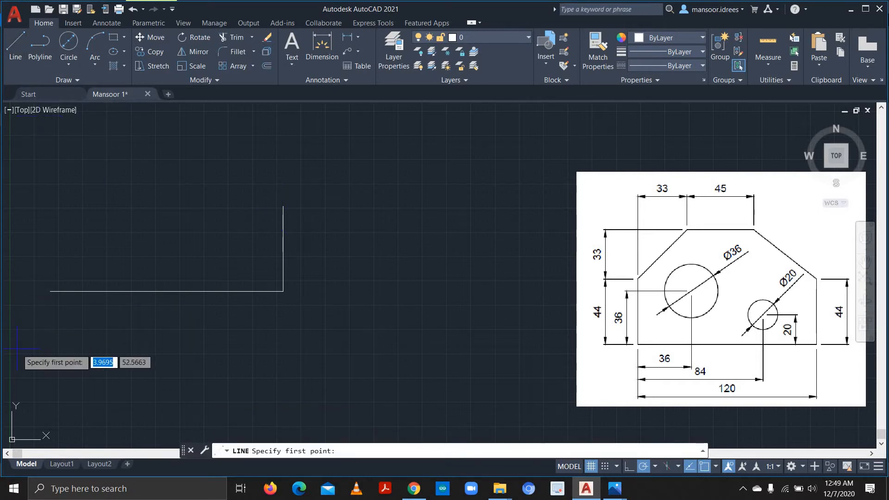
{"action": "left_click", "coordinate": [50, 291]}
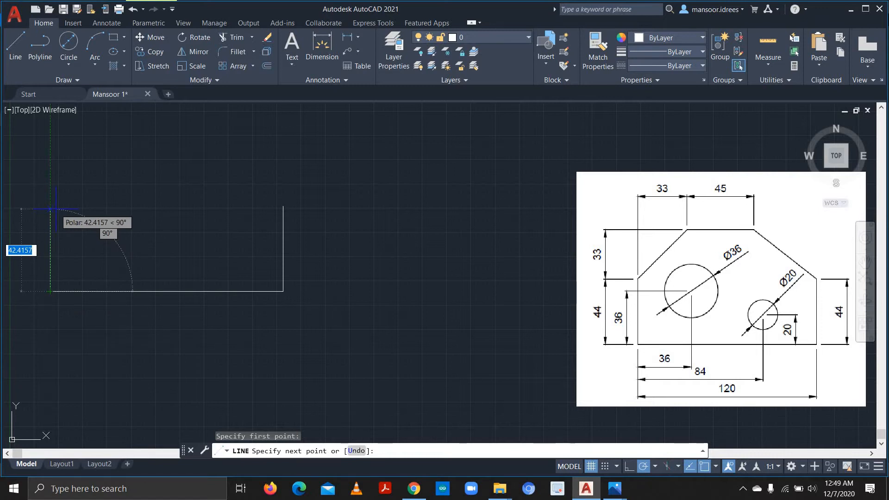
{"action": "type", "text": "44"}
{"action": "key", "text": "Return"}
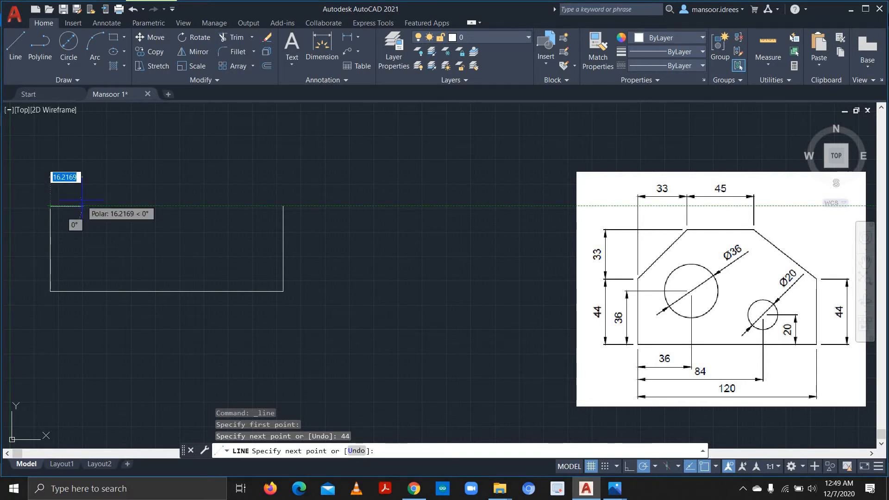
{"action": "key", "text": "Escape"}
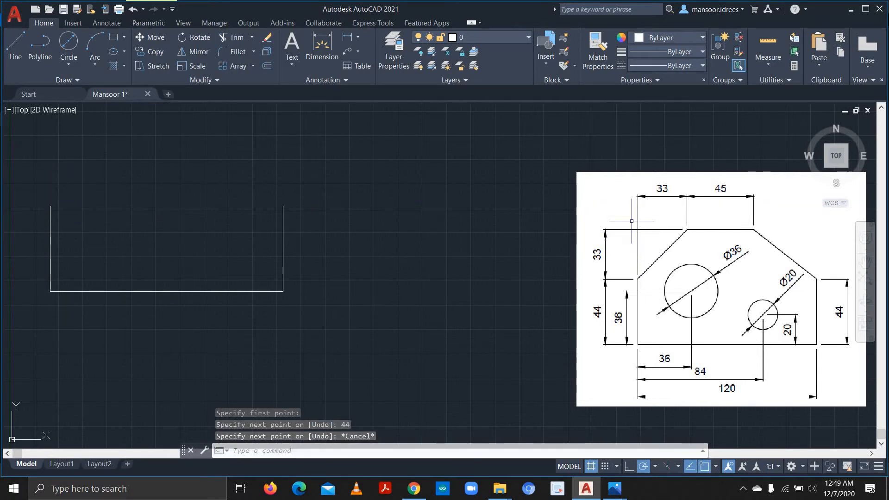
Draw helper lines from the top of the left edge: 33 units horizontally to the right and 33 units vertically up
{"action": "left_click", "coordinate": [16, 46]}
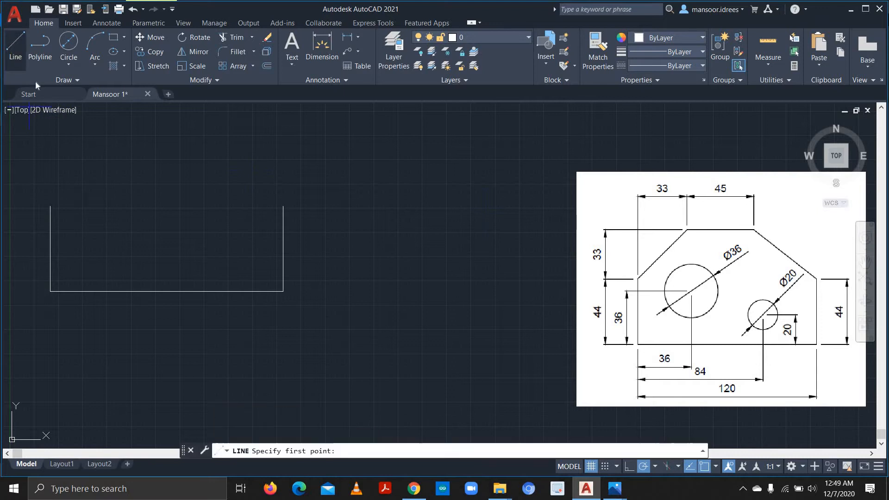
{"action": "left_click", "coordinate": [51, 206]}
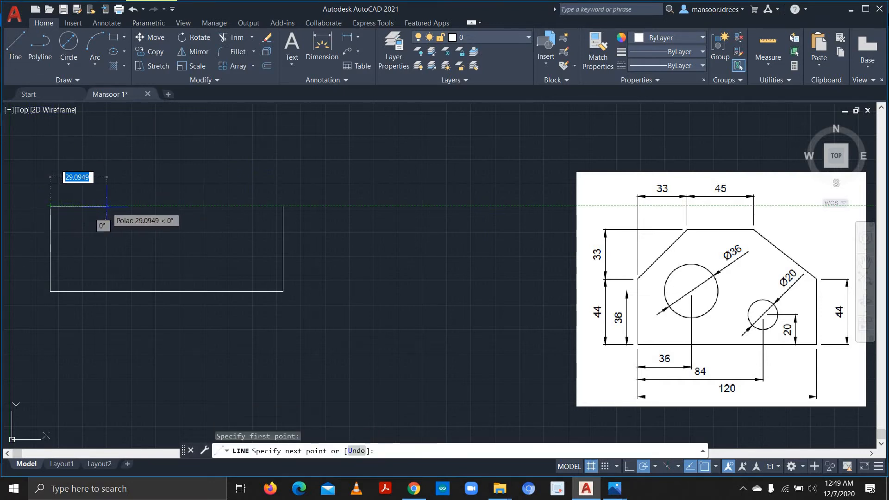
{"action": "type", "text": "33"}
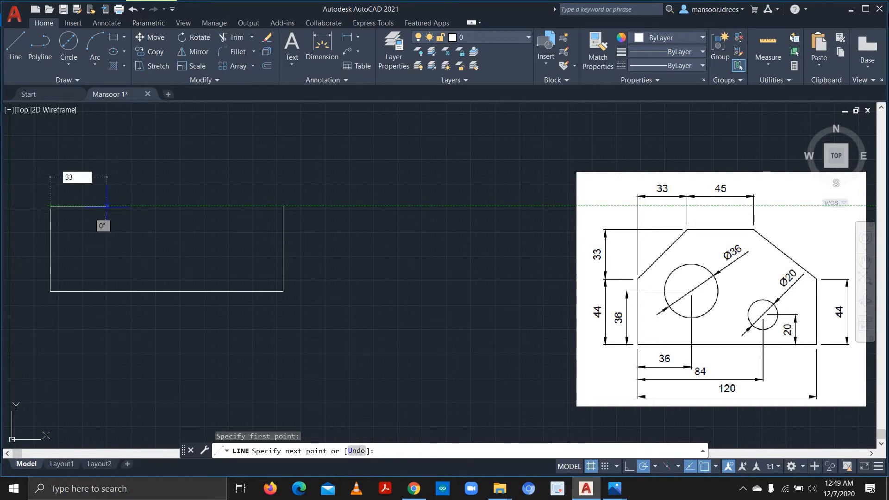
{"action": "key", "text": "Return"}
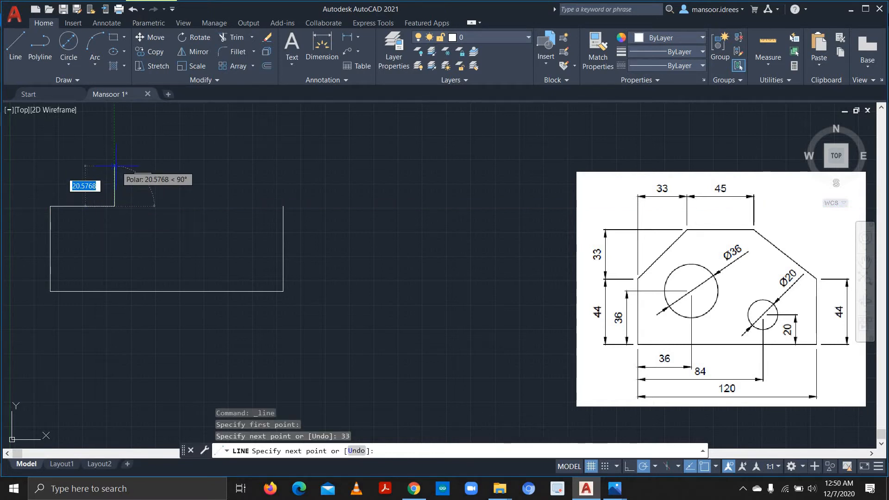
{"action": "type", "text": "33"}
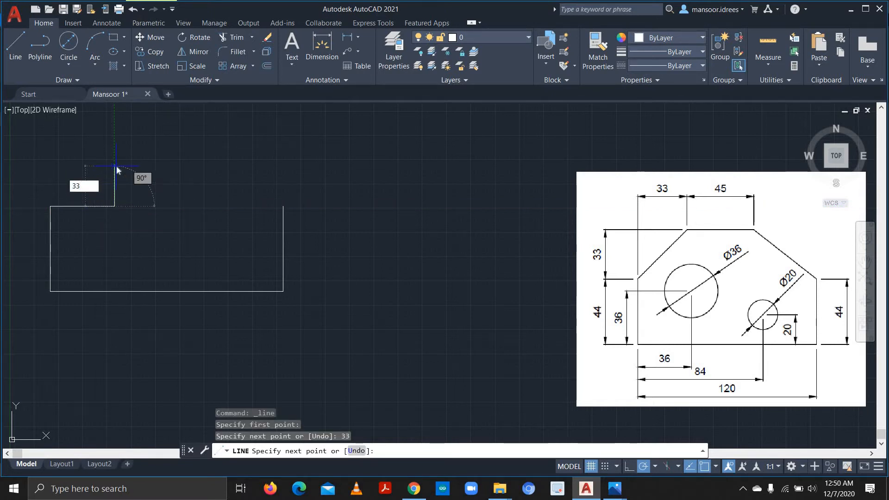
{"action": "key", "text": "Return"}
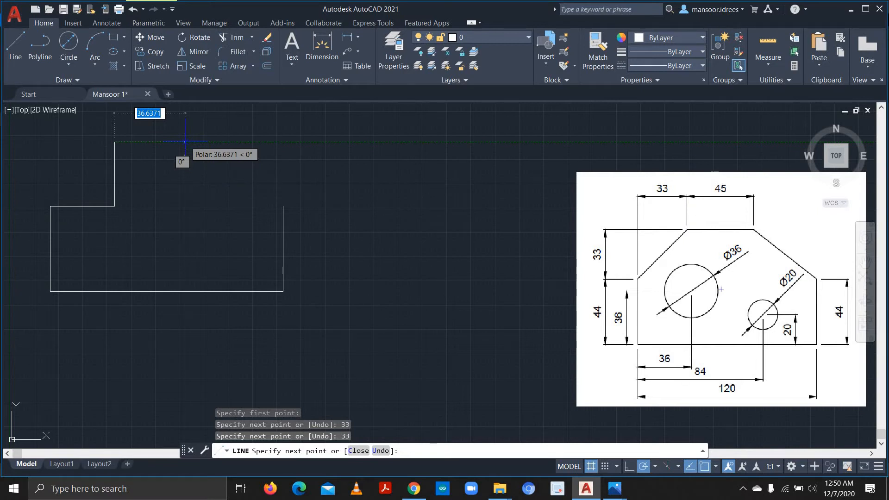
Continue with a 45-unit horizontal top edge and a sloped line down to the top of the right vertical edge
{"action": "type", "text": "45"}
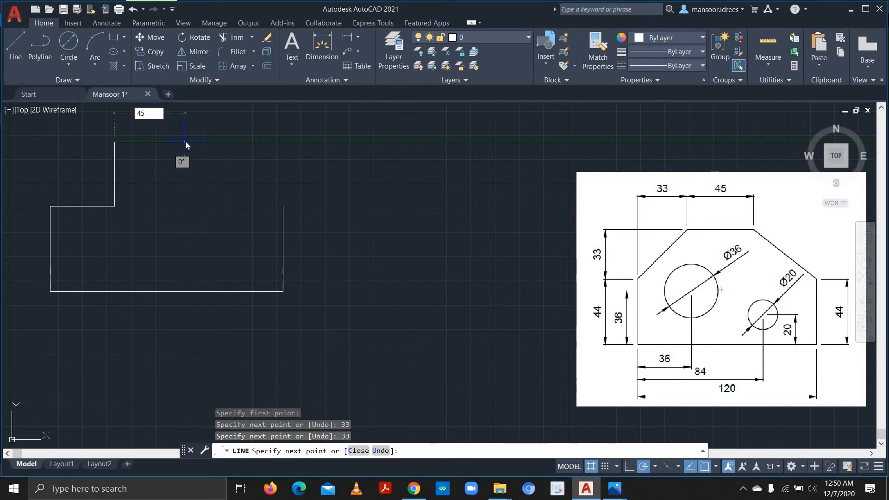
{"action": "key", "text": "Return"}
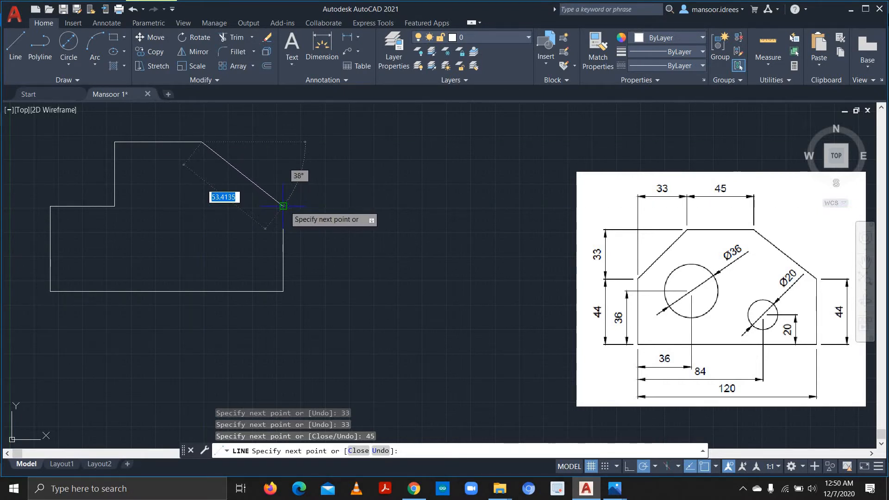
{"action": "left_click", "coordinate": [283, 206]}
{"action": "key", "text": "Escape"}
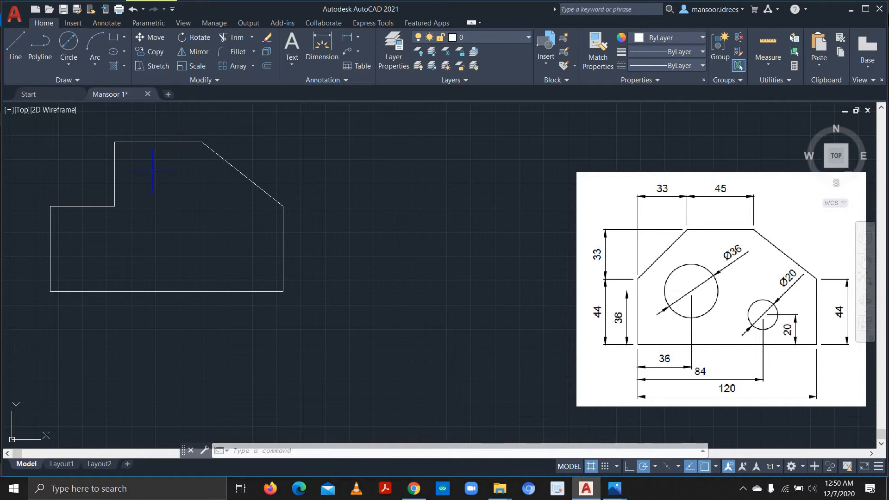
Draw the left sloped edge from the top of the left vertical line to the left end of the top edge
{"action": "type", "text": "l"}
{"action": "key", "text": "Return"}
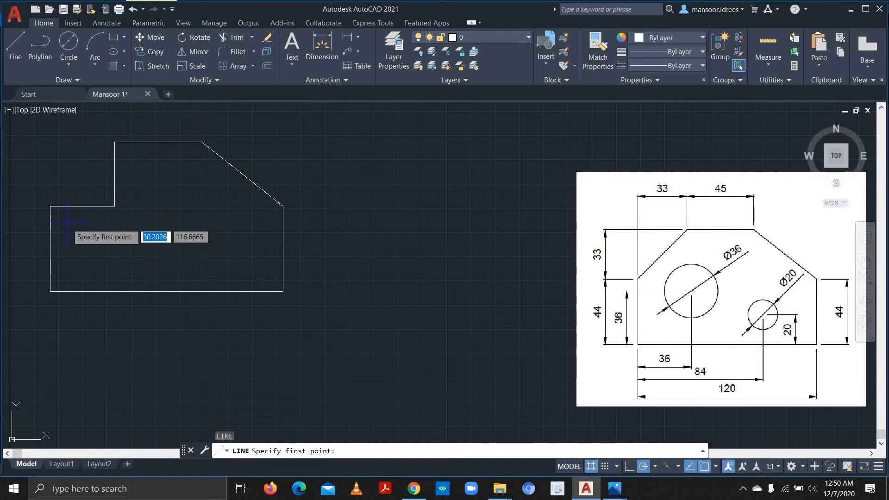
{"action": "left_click", "coordinate": [51, 206]}
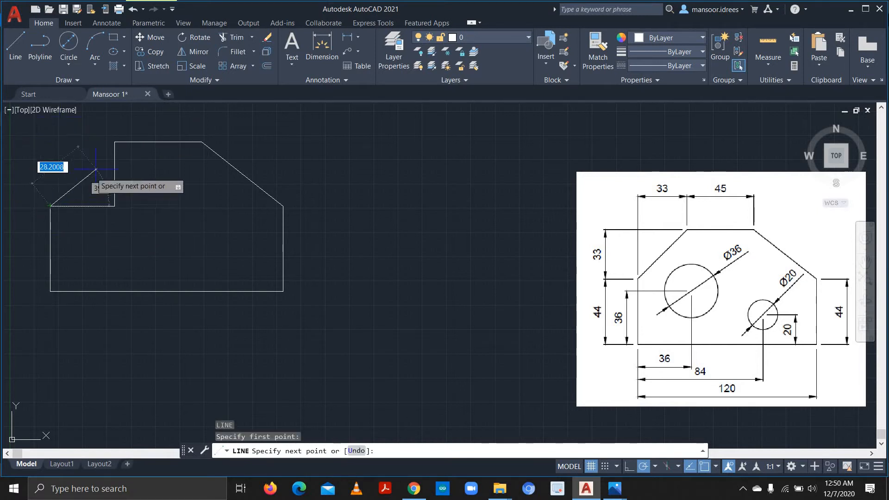
{"action": "left_click", "coordinate": [115, 142]}
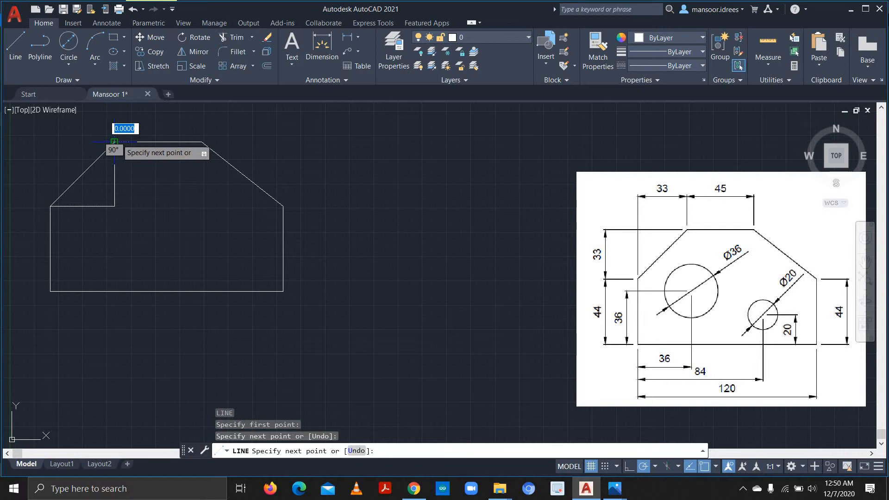
{"action": "key", "text": "Escape"}
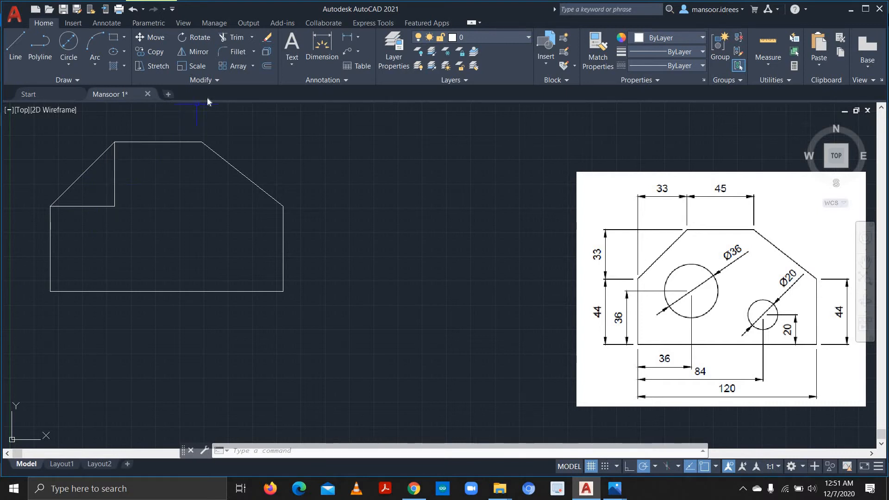
{"action": "left_click", "coordinate": [235, 41]}
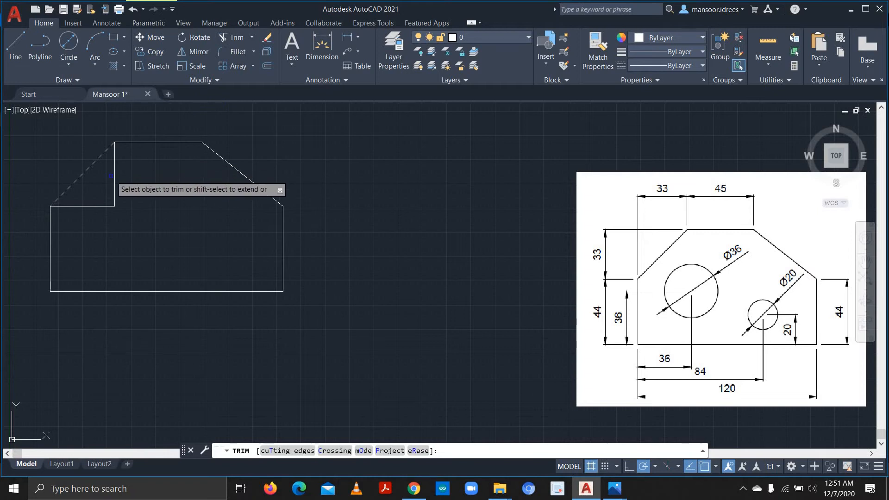
{"action": "key", "text": "Escape"}
{"action": "key", "text": "Escape"}
Trim away the vertical and horizontal helper lines inside the plate's upper left corner
{"action": "type", "text": "TRIM"}
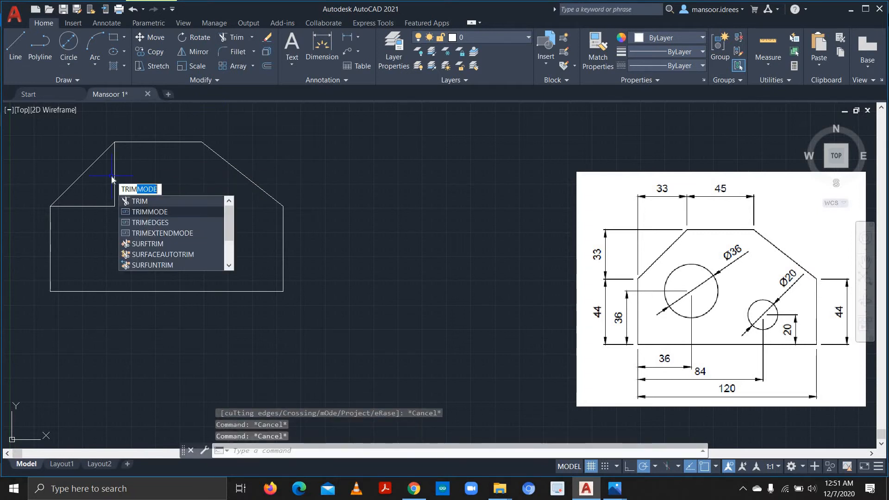
{"action": "key", "text": "Return"}
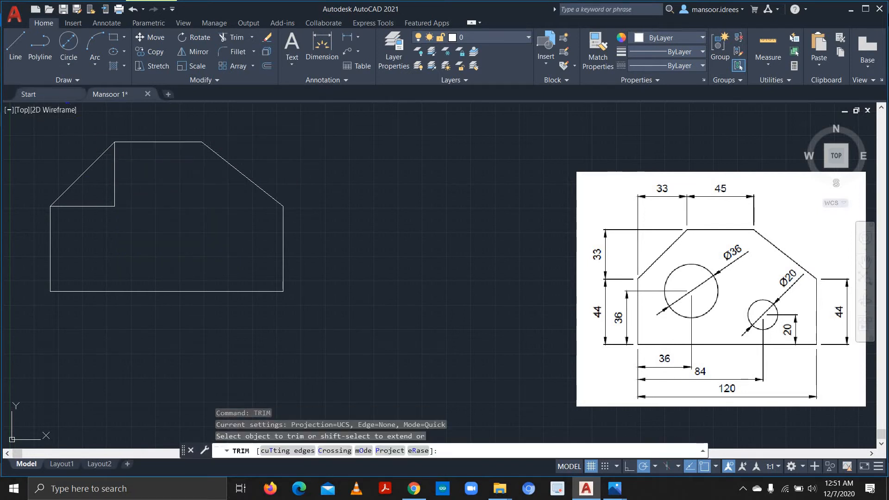
{"action": "left_click", "coordinate": [114, 178]}
{"action": "left_click", "coordinate": [101, 206]}
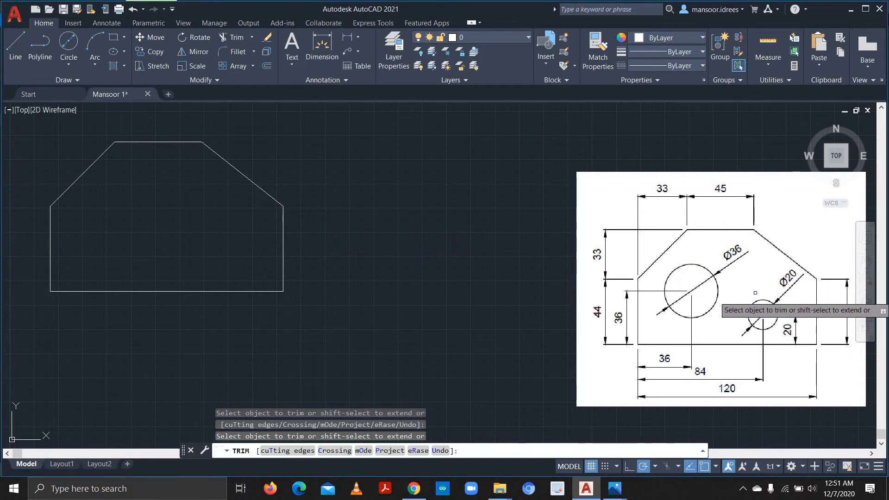
Draw helper lines from the plate's lower left corner: 36 units right along the base, then 36 units vertically up
{"action": "left_click", "coordinate": [15, 46]}
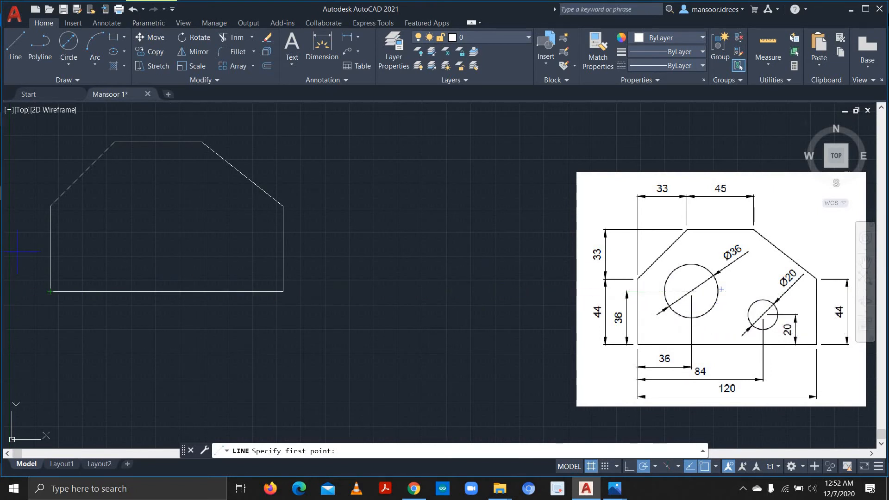
{"action": "left_click", "coordinate": [16, 46]}
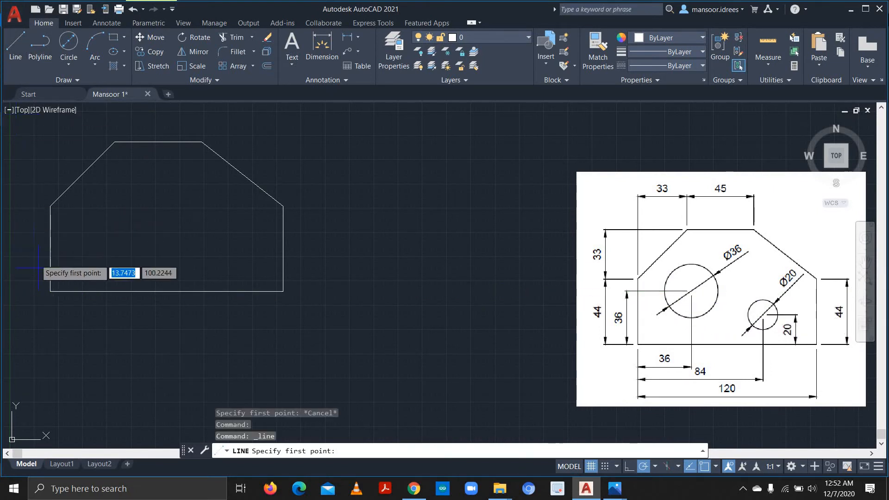
{"action": "left_click", "coordinate": [50, 292]}
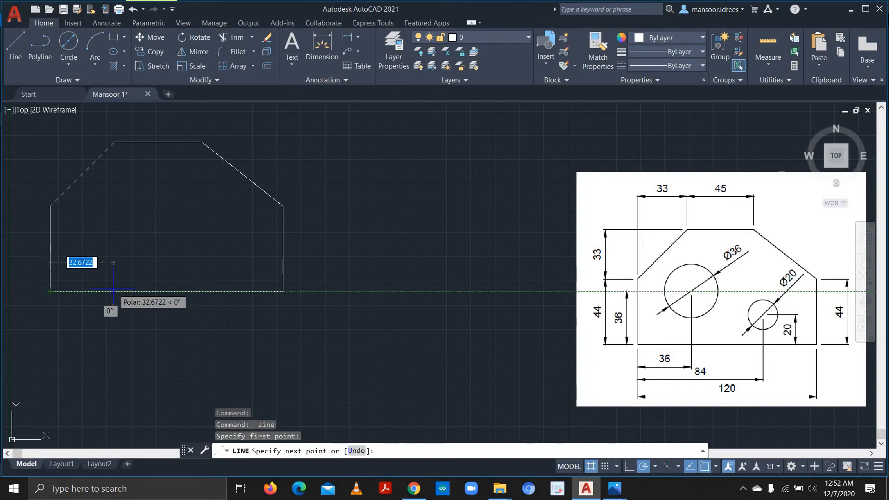
{"action": "type", "text": "36"}
{"action": "key", "text": "Return"}
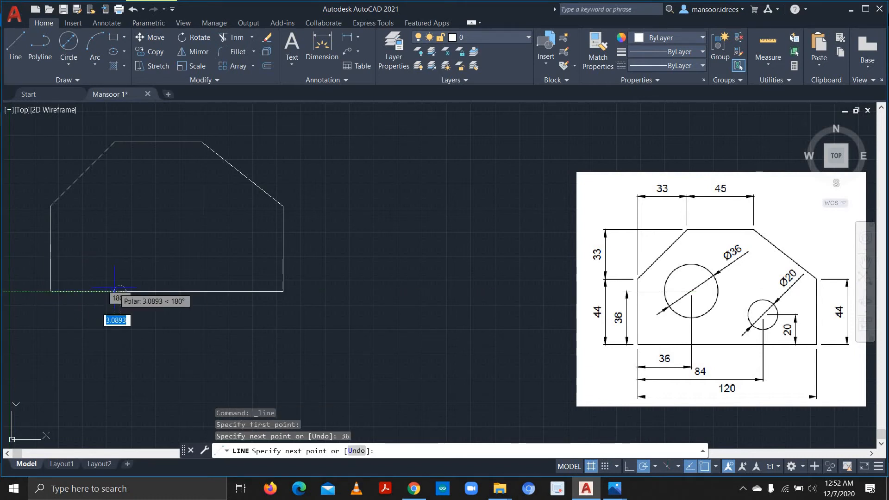
{"action": "type", "text": "36"}
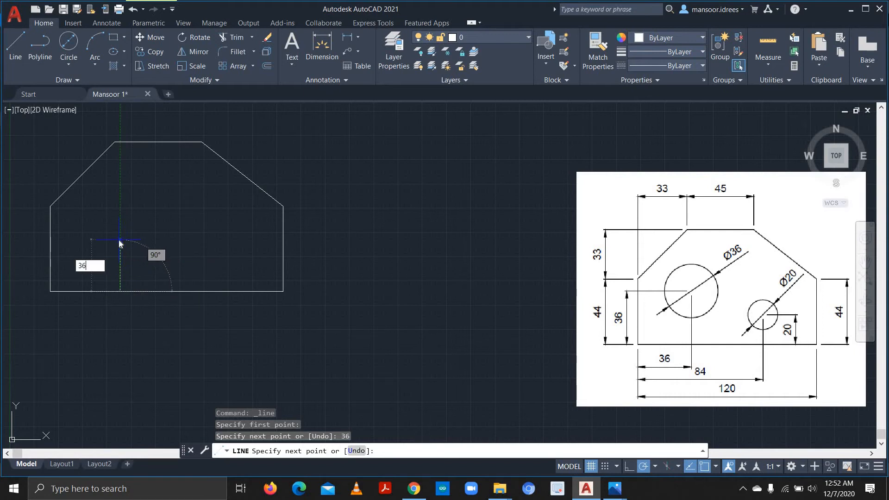
{"action": "key", "text": "Return"}
{"action": "key", "text": "Escape"}
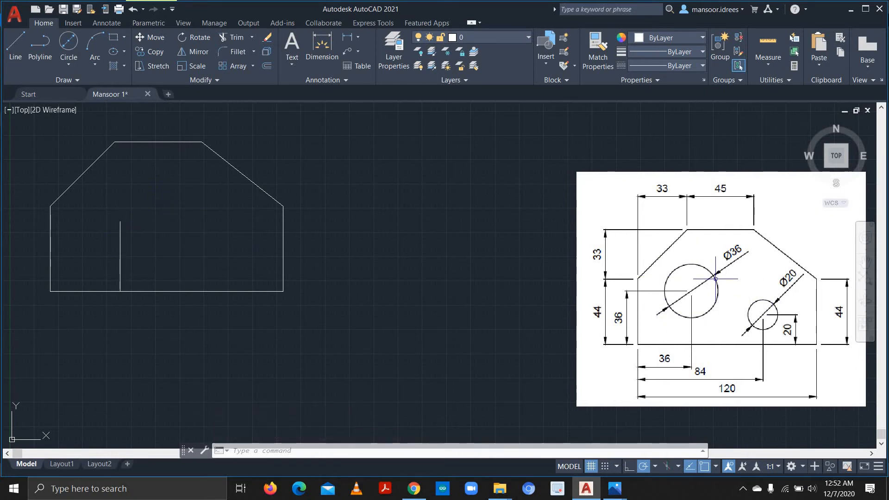
Draw helper lines from the plate's lower left corner: 84 units right along the base, then 20 units vertically up
{"action": "left_click", "coordinate": [12, 49]}
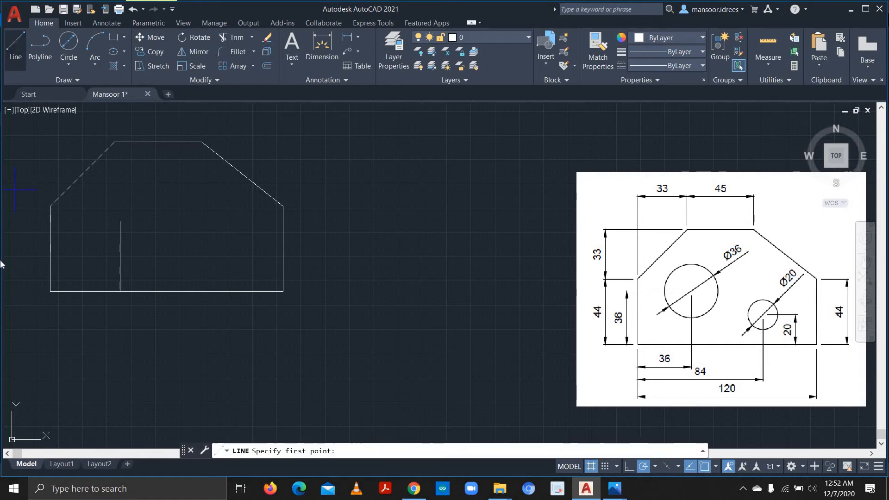
{"action": "left_click", "coordinate": [50, 291]}
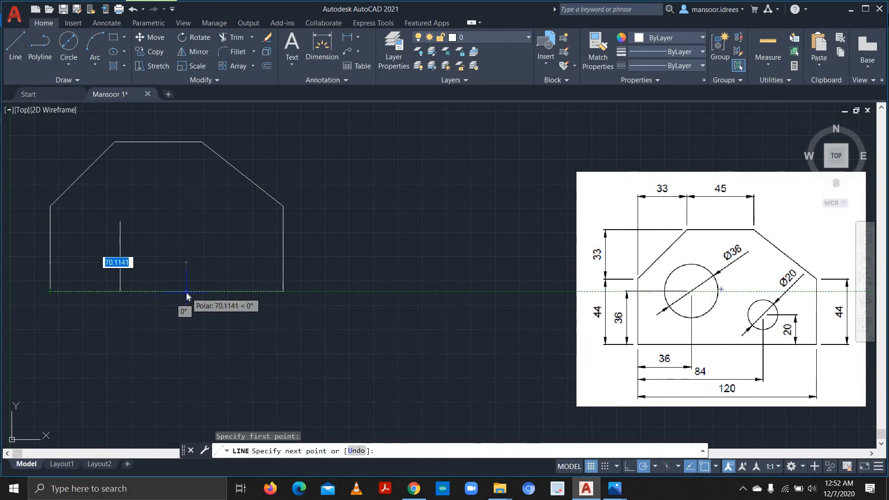
{"action": "type", "text": "84"}
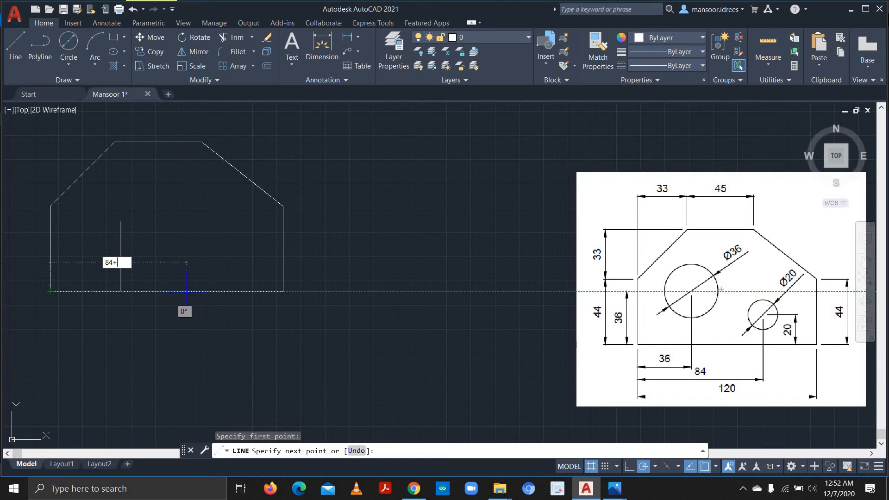
{"action": "key", "text": "Return"}
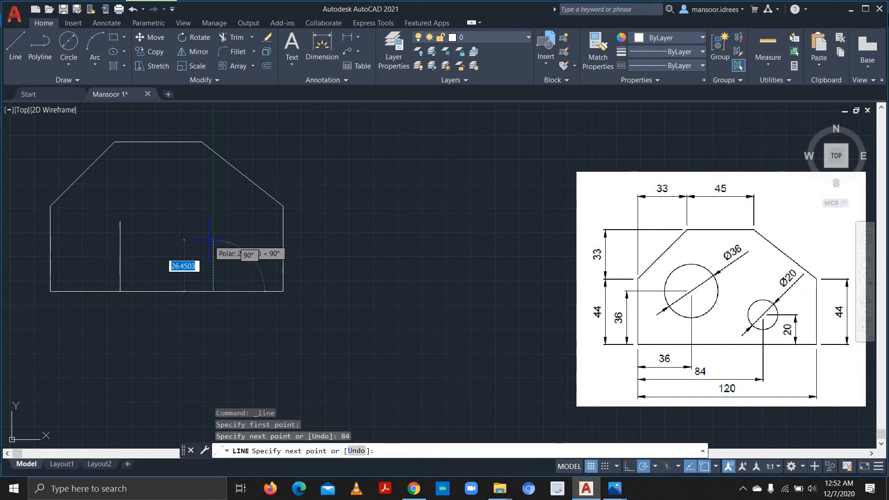
{"action": "type", "text": "20"}
{"action": "key", "text": "Return"}
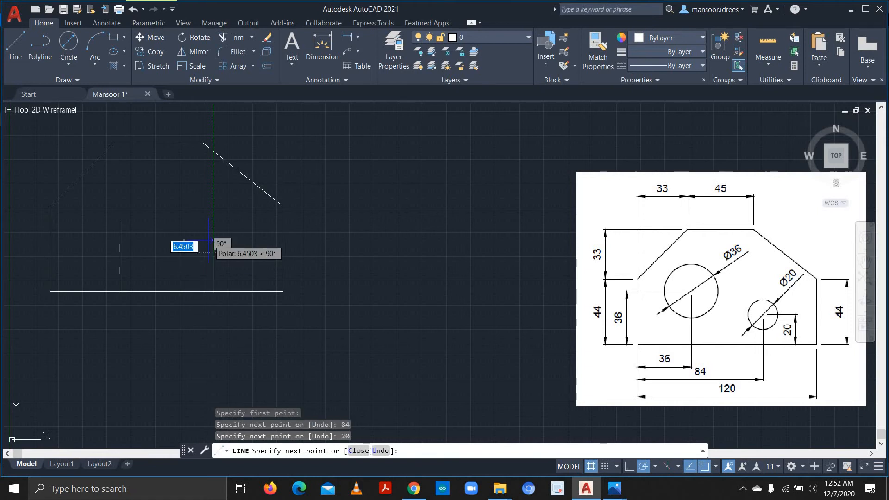
{"action": "key", "text": "Escape"}
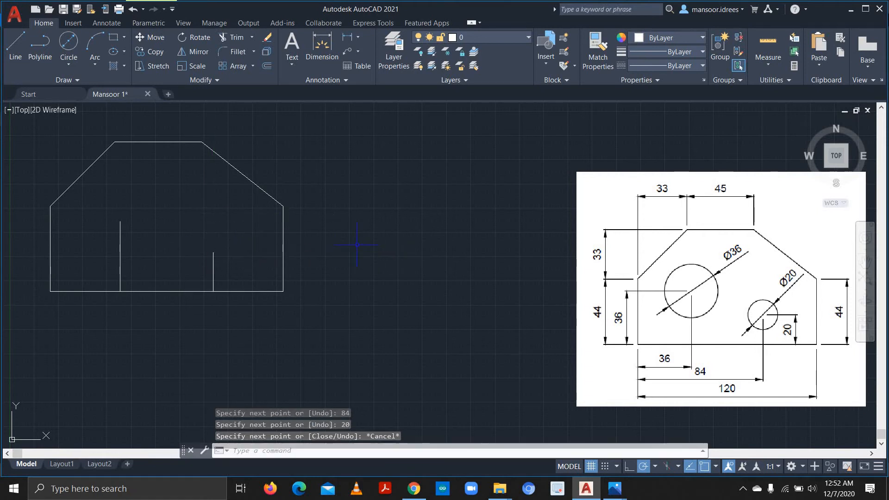
Draw a circle of diameter 36 centred on the top end of the 36-unit vertical helper line
{"action": "middle_click_drag", "start_coordinate": [372, 157], "coordinate": [374, 198]}
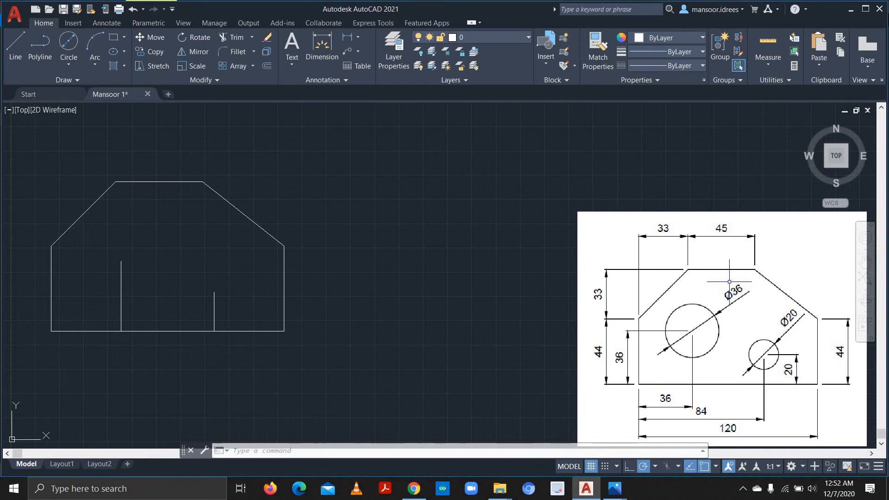
{"action": "left_click", "coordinate": [73, 70]}
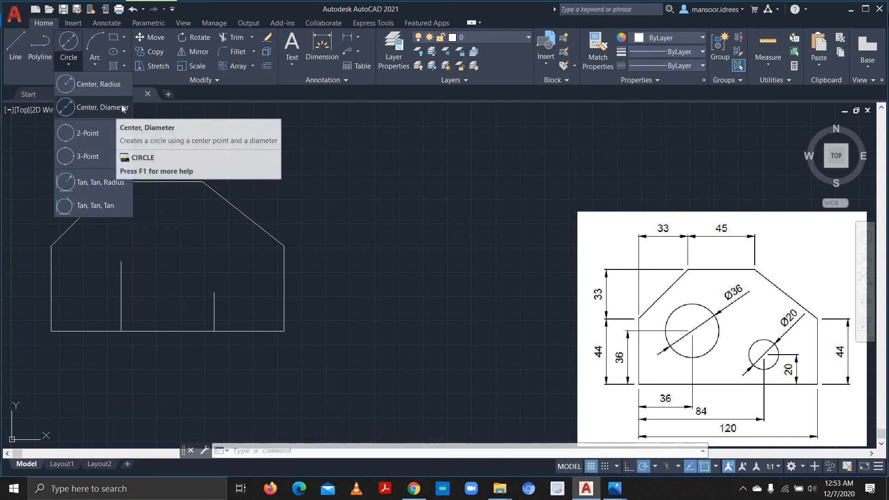
{"action": "left_click", "coordinate": [97, 107]}
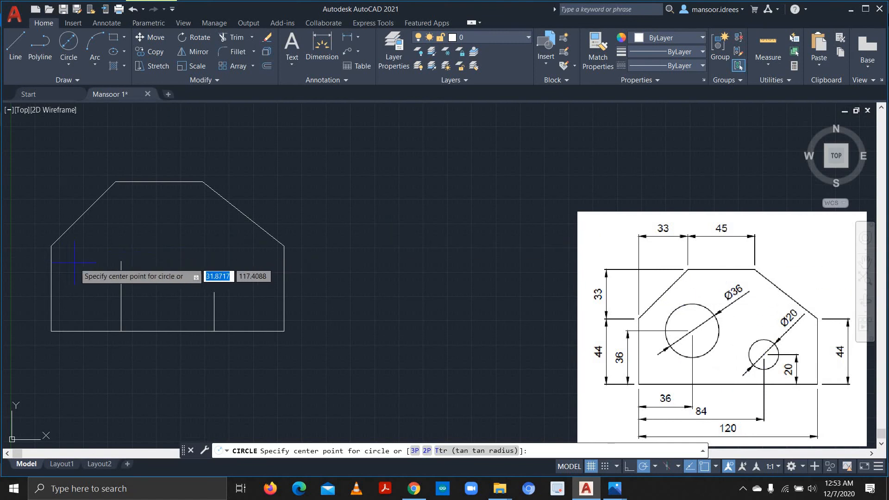
{"action": "left_click", "coordinate": [121, 261]}
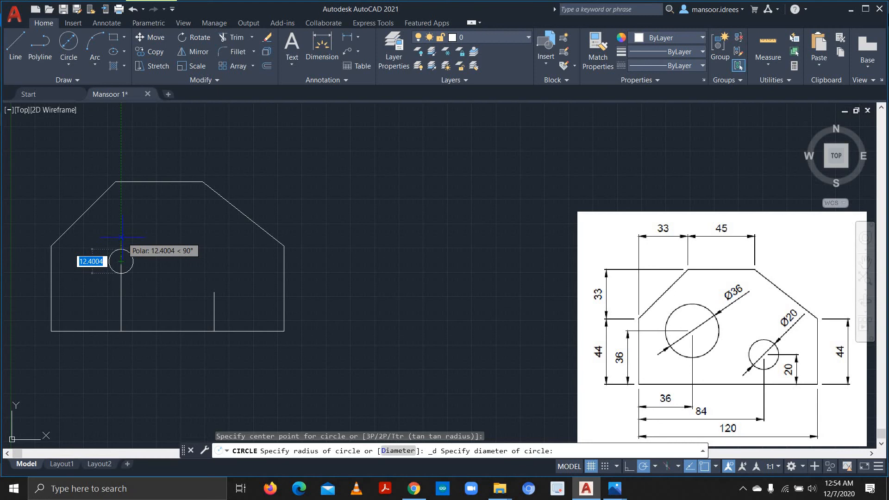
{"action": "type", "text": "36"}
{"action": "key", "text": "Return"}
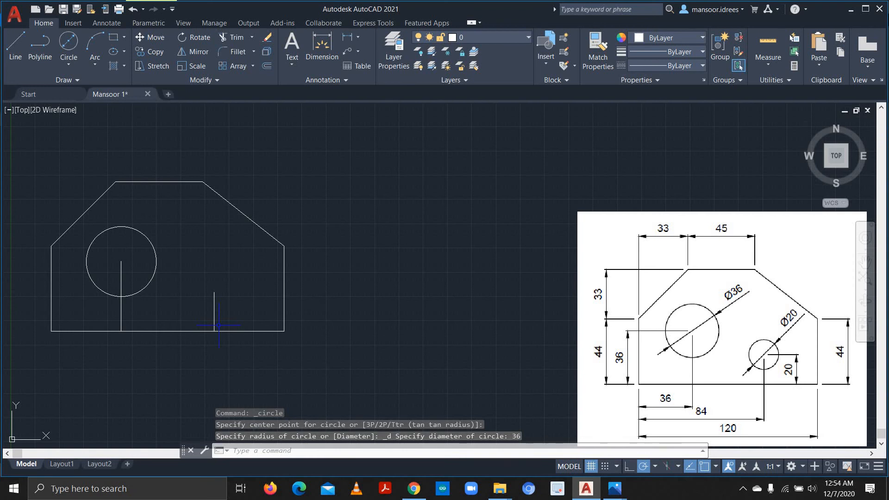
Try a circle of radius 20 centred on the top end of the 20-unit vertical helper line, and undo it
{"action": "key", "text": "Return"}
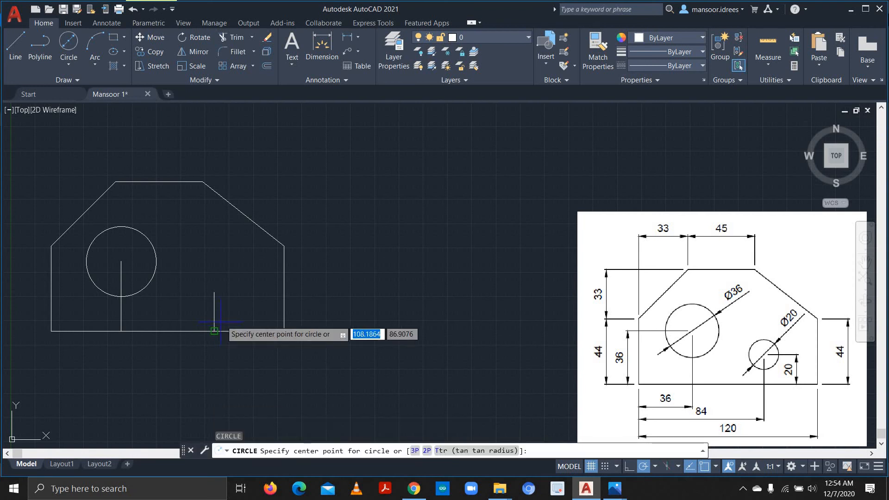
{"action": "left_click", "coordinate": [214, 292]}
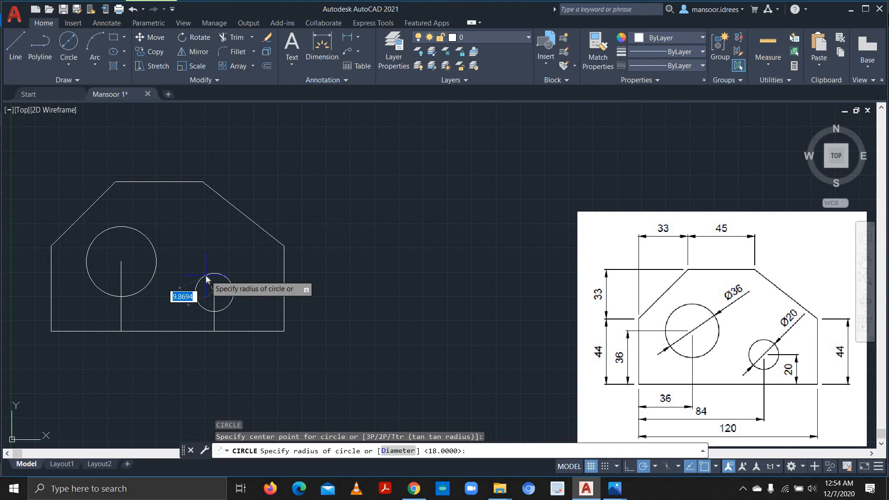
{"action": "type", "text": "20"}
{"action": "key", "text": "Return"}
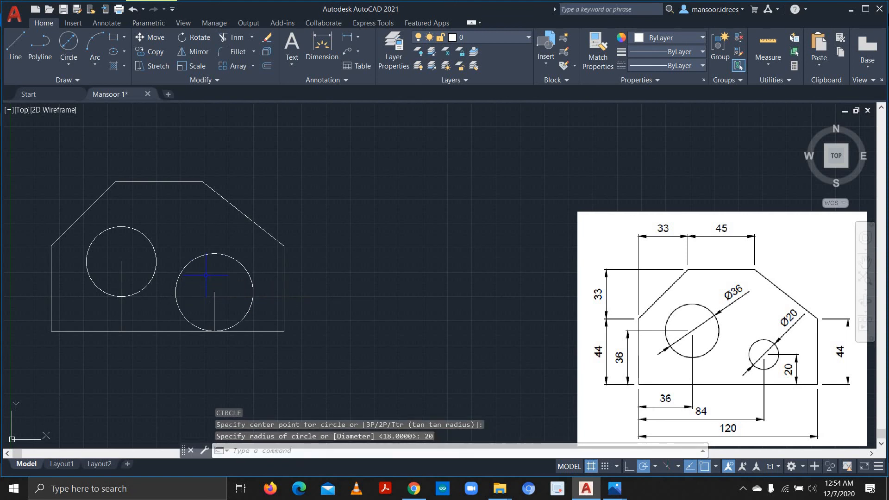
{"action": "key", "text": "ctrl+z"}
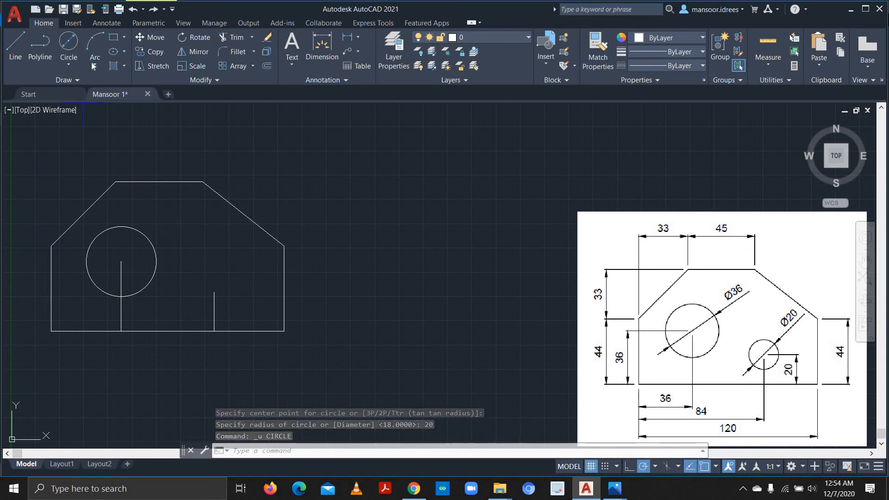
Draw a circle of diameter 20 centred on the top end of the 20-unit vertical helper line
{"action": "left_click", "coordinate": [68, 44]}
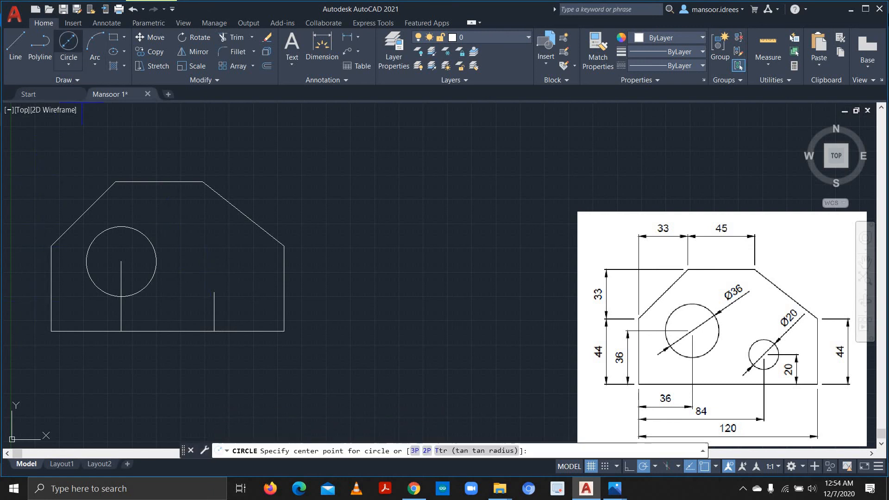
{"action": "left_click", "coordinate": [214, 293]}
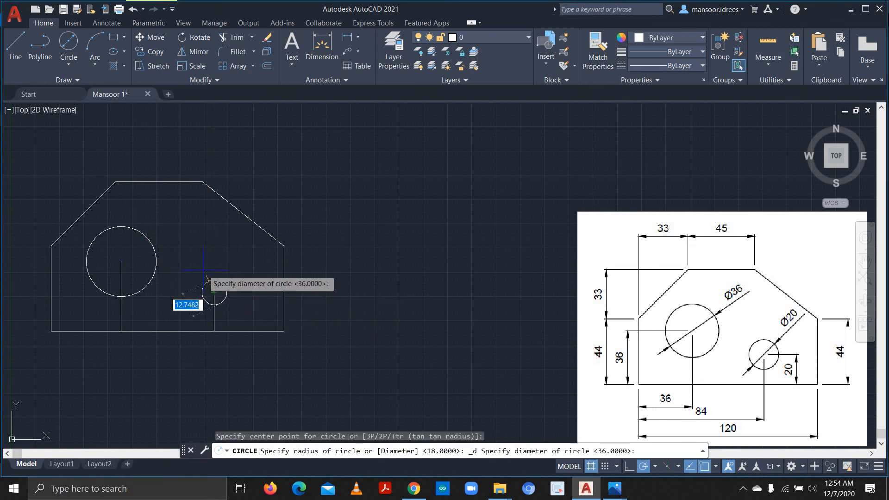
{"action": "type", "text": "20"}
{"action": "key", "text": "Return"}
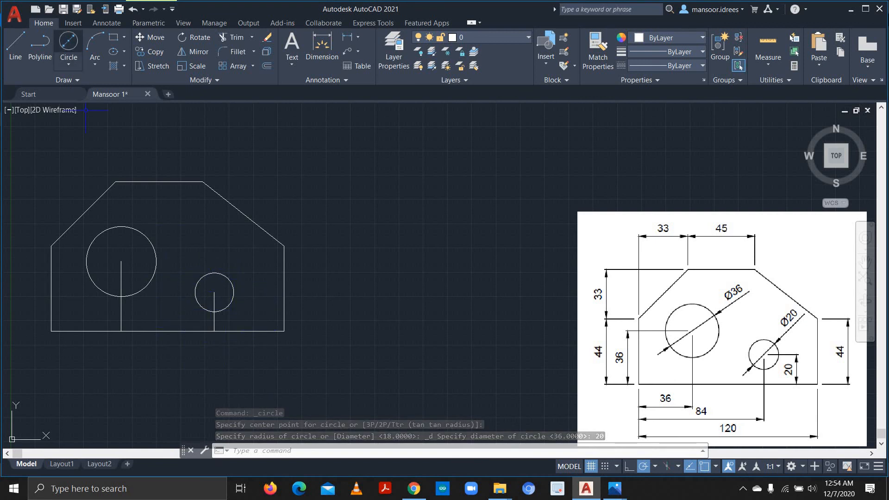
Trim away the two vertical helper lines between the base and the circle centres
{"action": "left_click", "coordinate": [236, 40]}
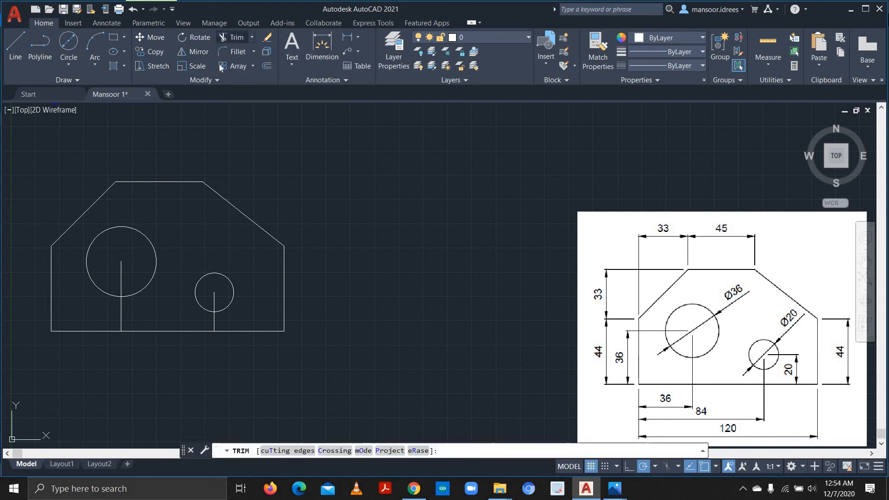
{"action": "left_click", "coordinate": [125, 260]}
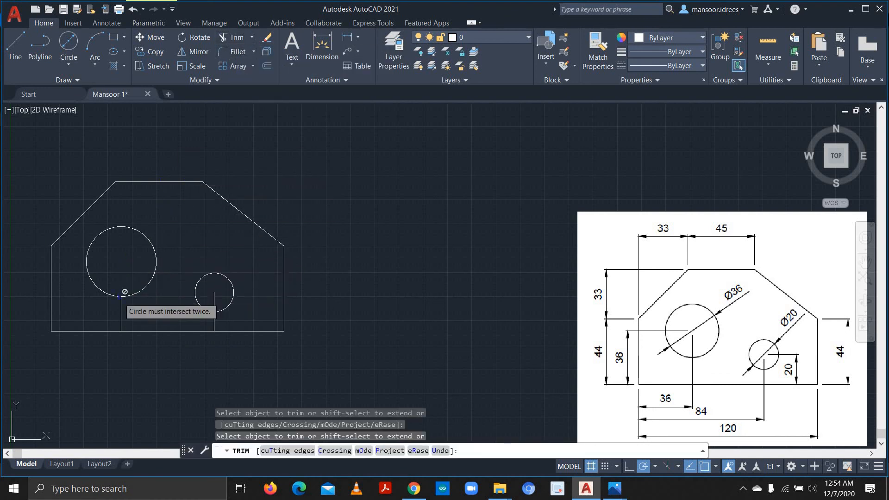
{"action": "left_click", "coordinate": [213, 300]}
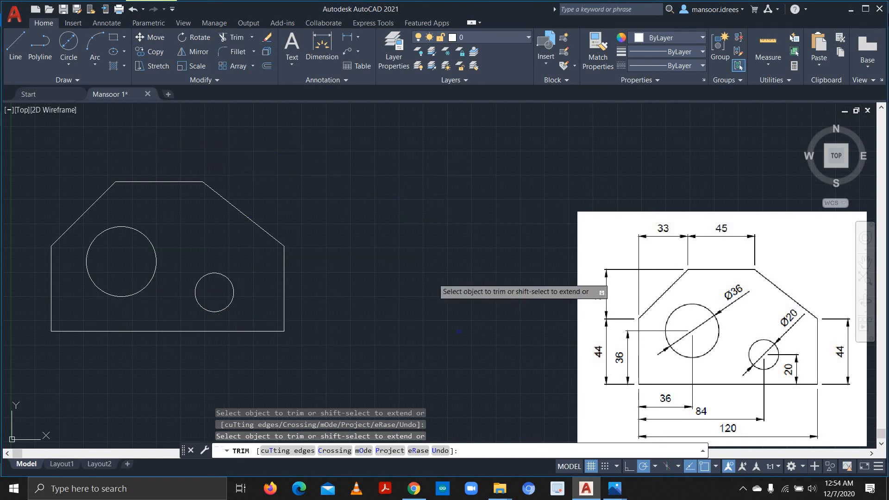
{"action": "middle_click_drag", "start_coordinate": [440, 196], "coordinate": [396, 179]}
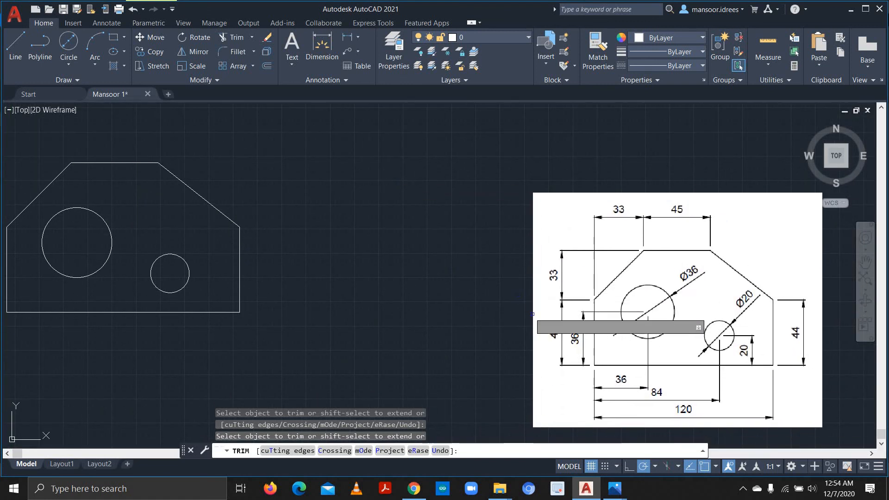